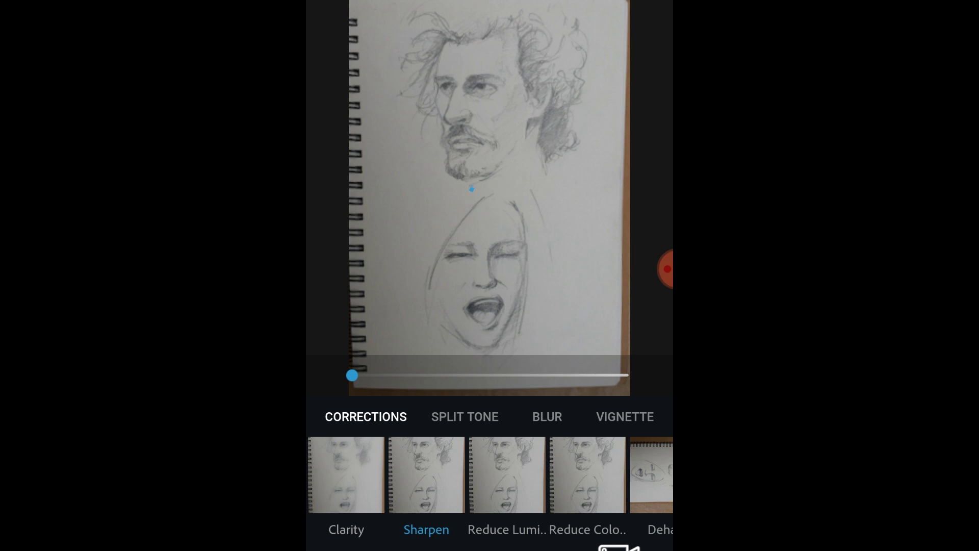
# - Examine the range of correction effects available for the sketch photo, from Clarity and Sharpen through Dehaze, Grain, Fade and Exposure
pyautogui.hscroll(5, 490, 474)
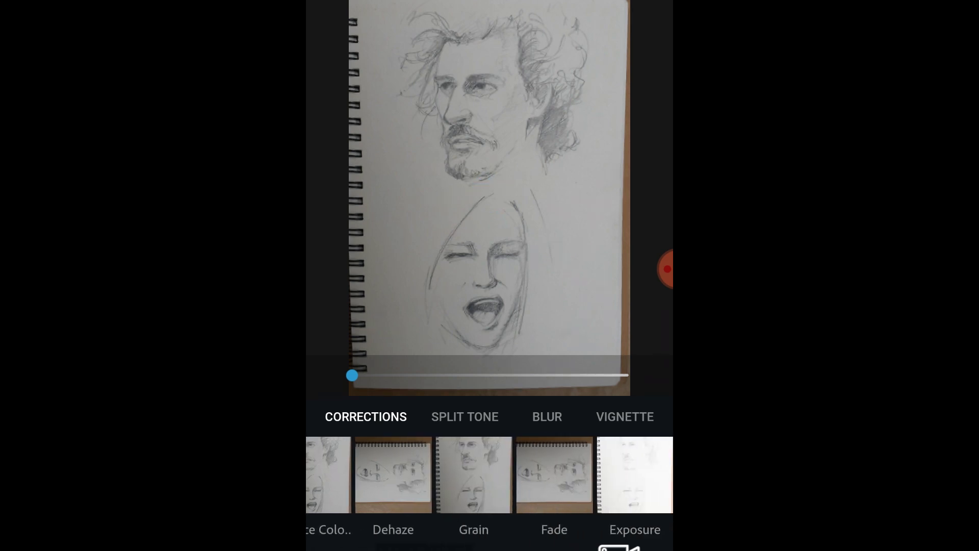
pyautogui.hscroll(5, 490, 474)
pyautogui.hscroll(7, 490, 474)
pyautogui.hscroll(3, 489, 474)
pyautogui.hscroll(-5, 489, 475)
pyautogui.hscroll(-10, 490, 475)
pyautogui.click(408, 474)
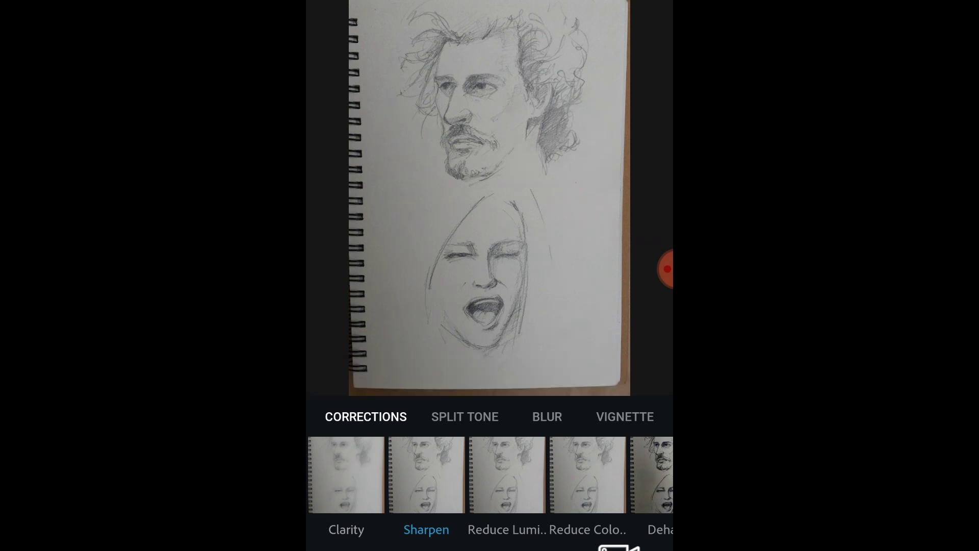
# - Look into the red-eye correction, return to the corrections and inspect the sketch up close
pyautogui.click(618, 548)
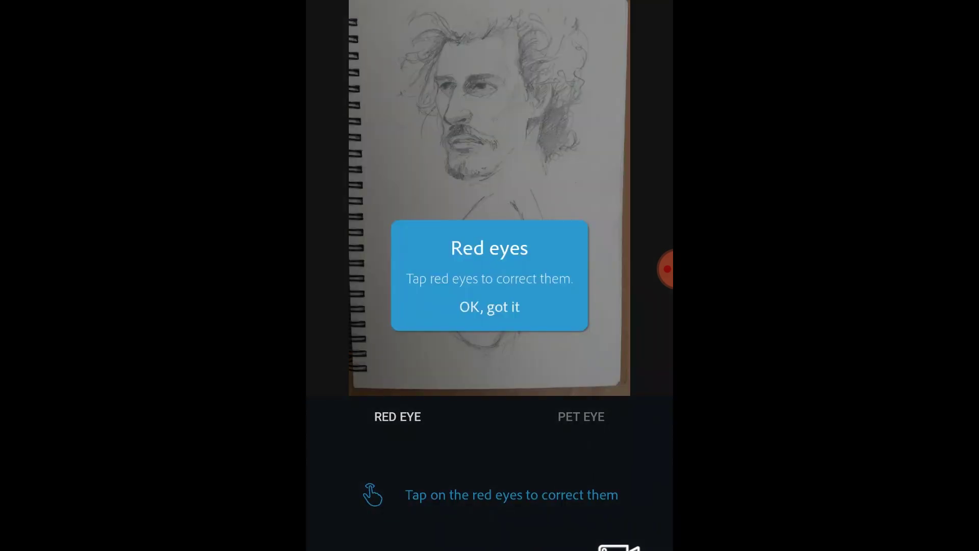
pyautogui.click(490, 307)
pyautogui.press('Escape')
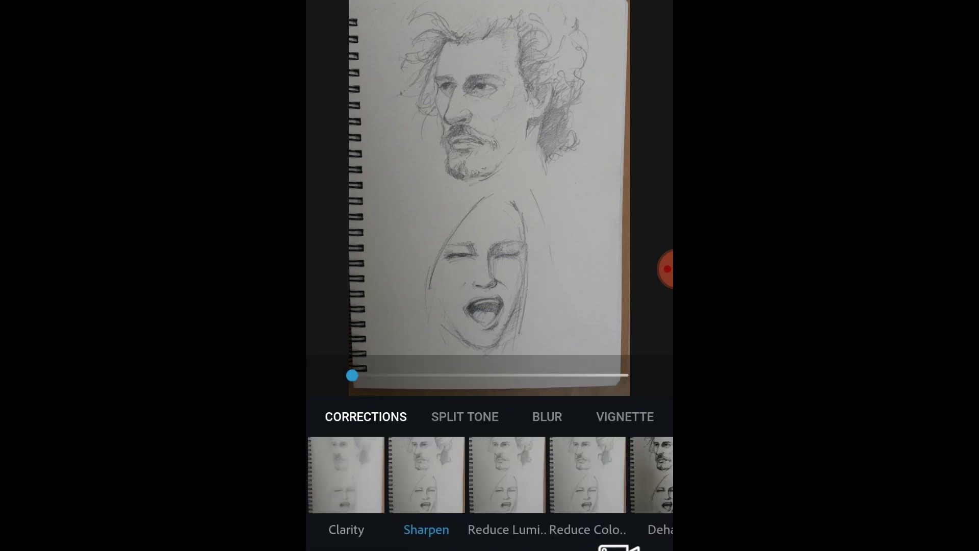
pyautogui.doubleClick(503, 225)
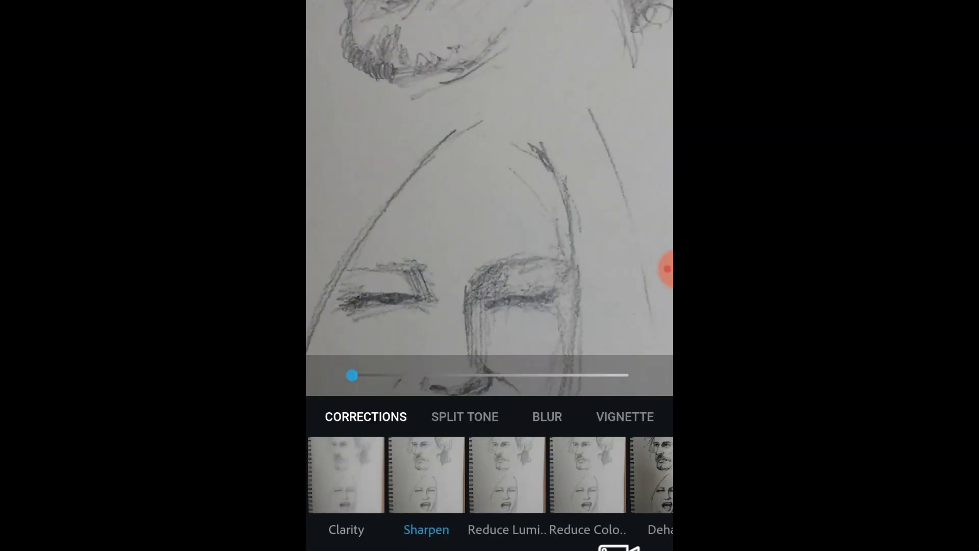
pyautogui.doubleClick(504, 224)
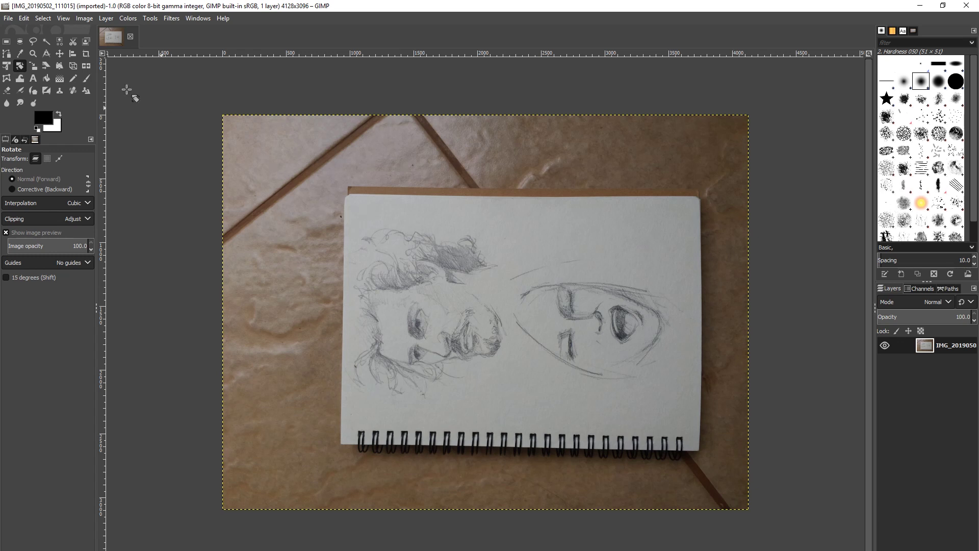
# - In GIMP, place two vertical and two horizontal guides along the edges of the sketchbook page
pyautogui.moveTo(105, 110); pyautogui.dragTo(340, 188)
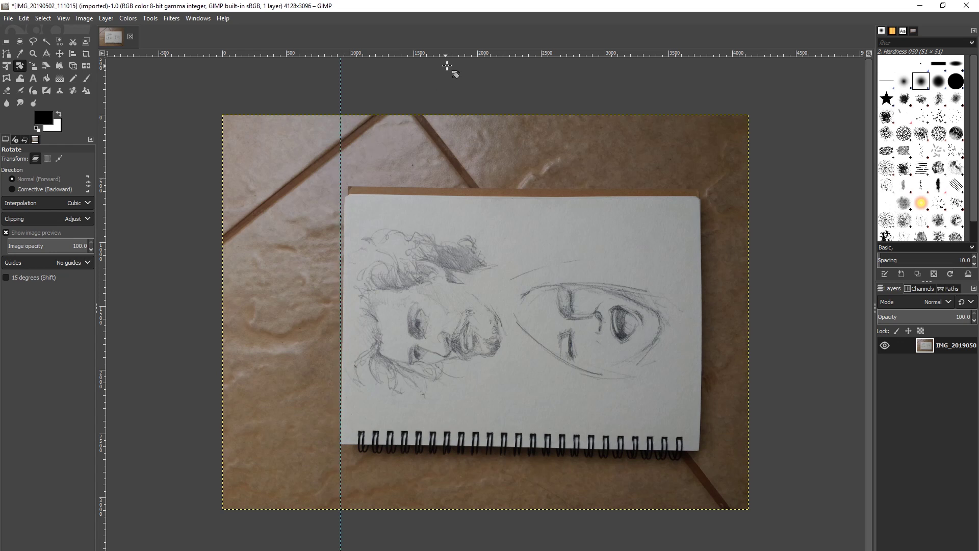
pyautogui.moveTo(465, 52); pyautogui.dragTo(492, 195)
pyautogui.moveTo(104, 278); pyautogui.dragTo(698, 288)
pyautogui.moveTo(223, 52); pyautogui.dragTo(355, 444)
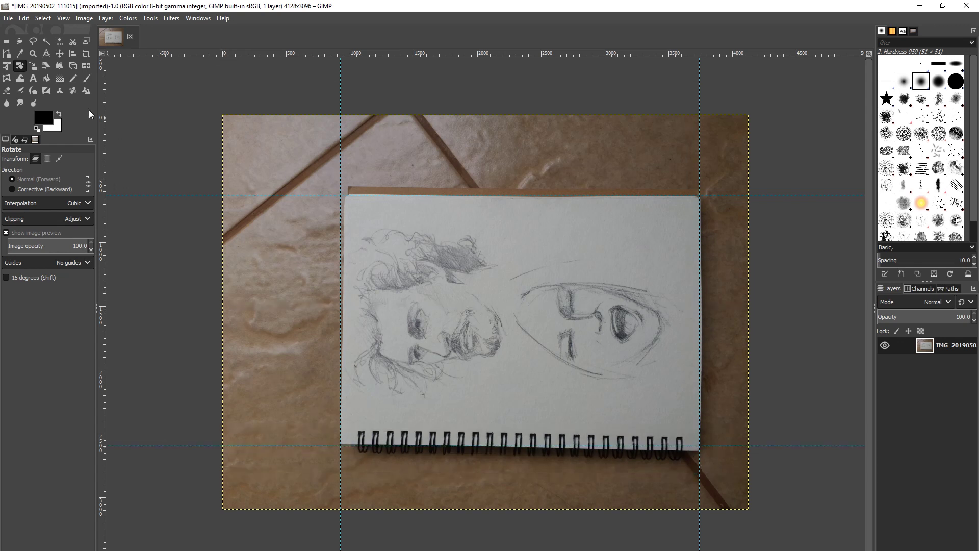
# - Correct the photo's perspective with the Perspective tool so the sketchbook page's edges line up with the guides
pyautogui.click(74, 65)
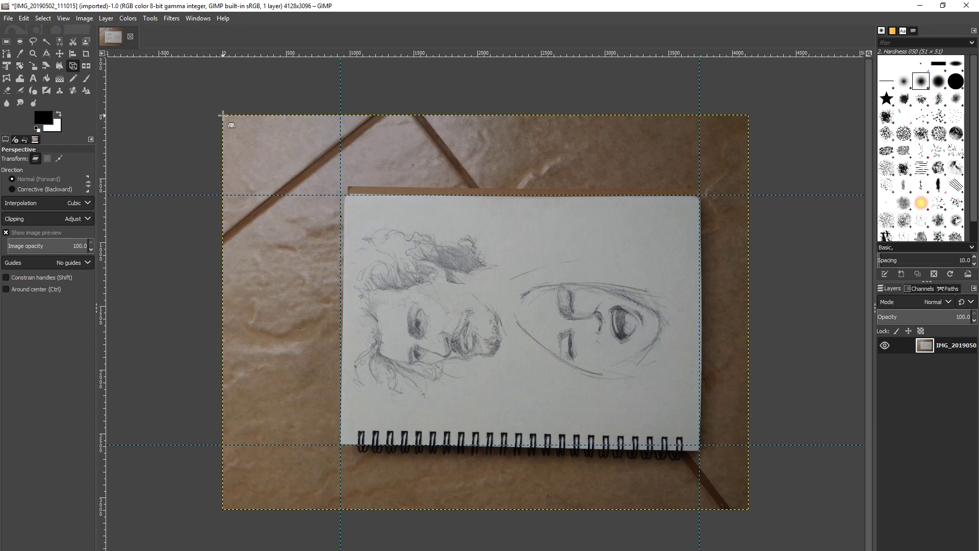
pyautogui.moveTo(223, 115); pyautogui.dragTo(216, 116)
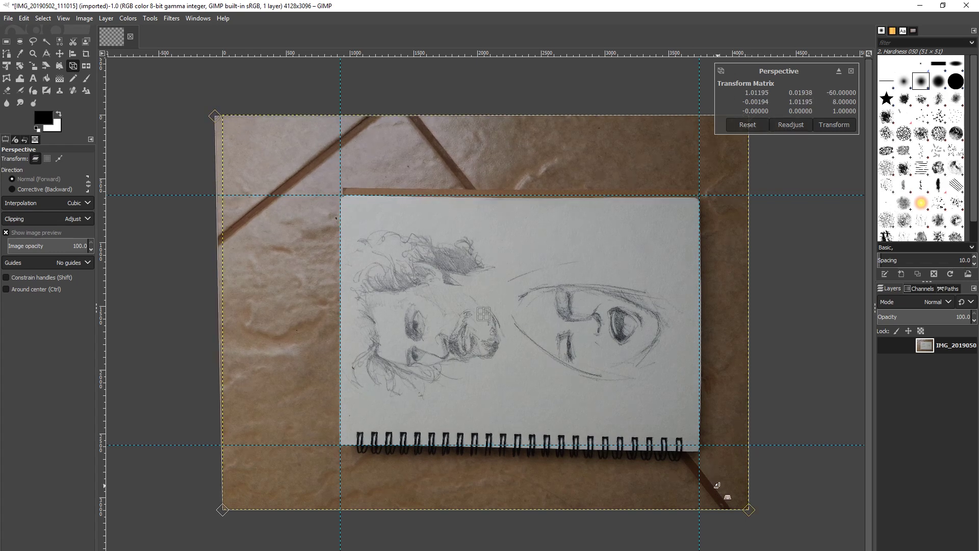
pyautogui.moveTo(750, 515); pyautogui.dragTo(748, 502)
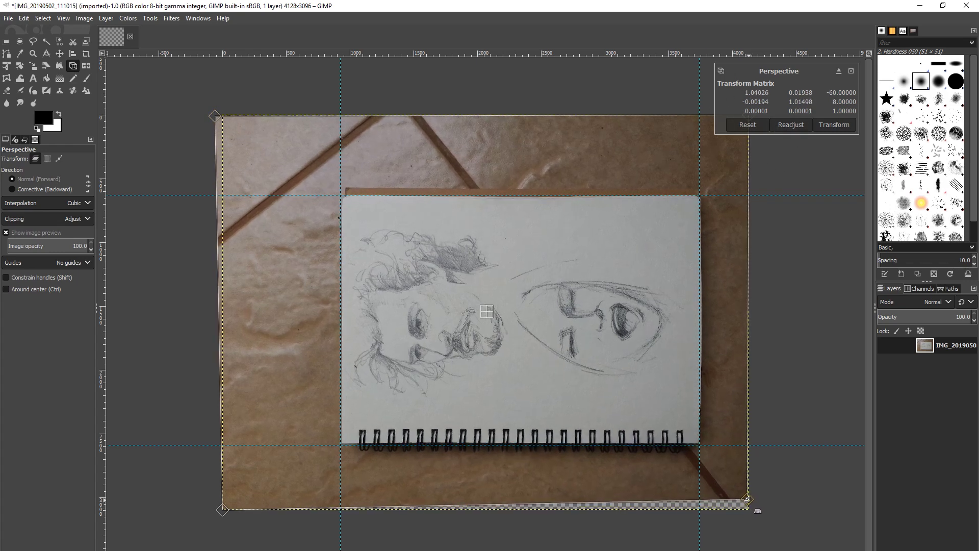
pyautogui.moveTo(221, 508); pyautogui.dragTo(220, 510)
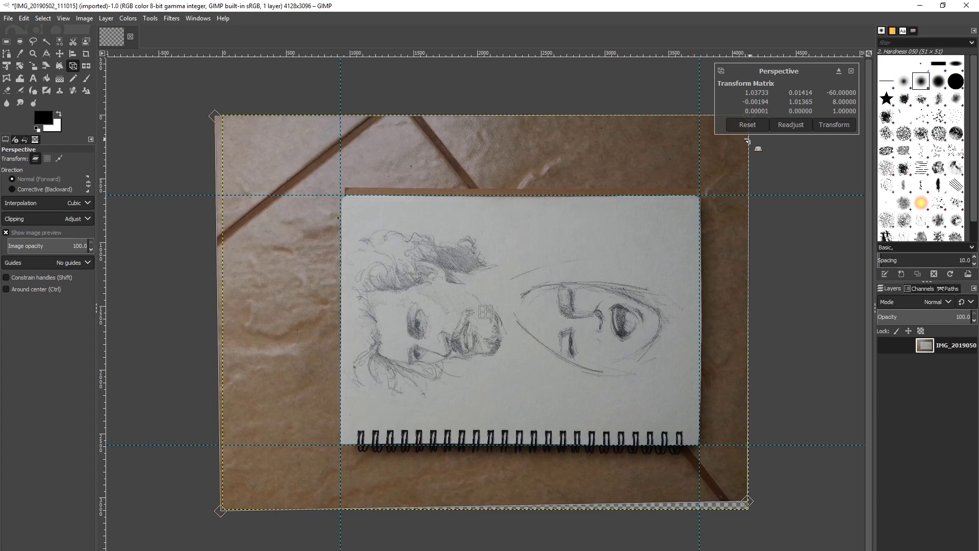
pyautogui.click(833, 124)
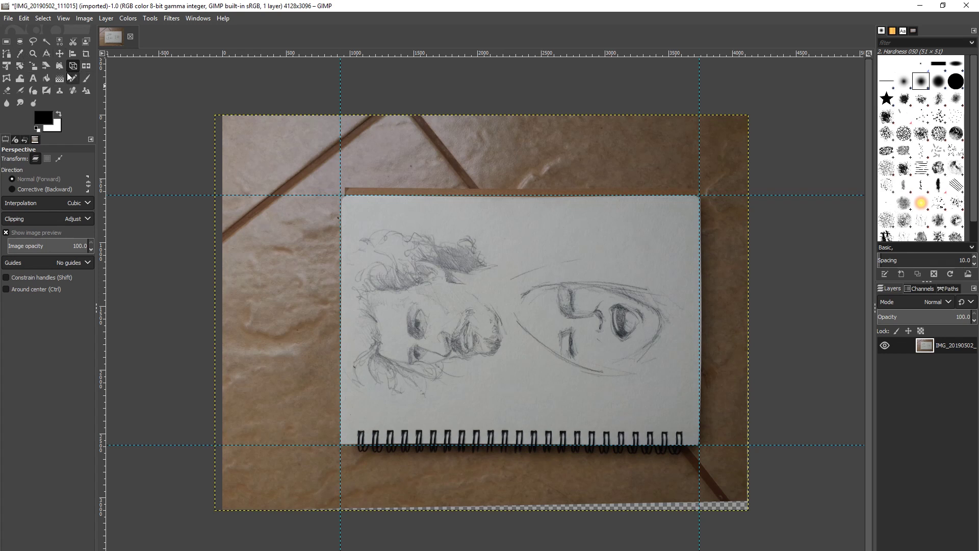
# - Crop the image along the guides to the sketchbook page, about 2816 × 1960 px
pyautogui.click(86, 53)
pyautogui.moveTo(341, 195); pyautogui.dragTo(699, 443)
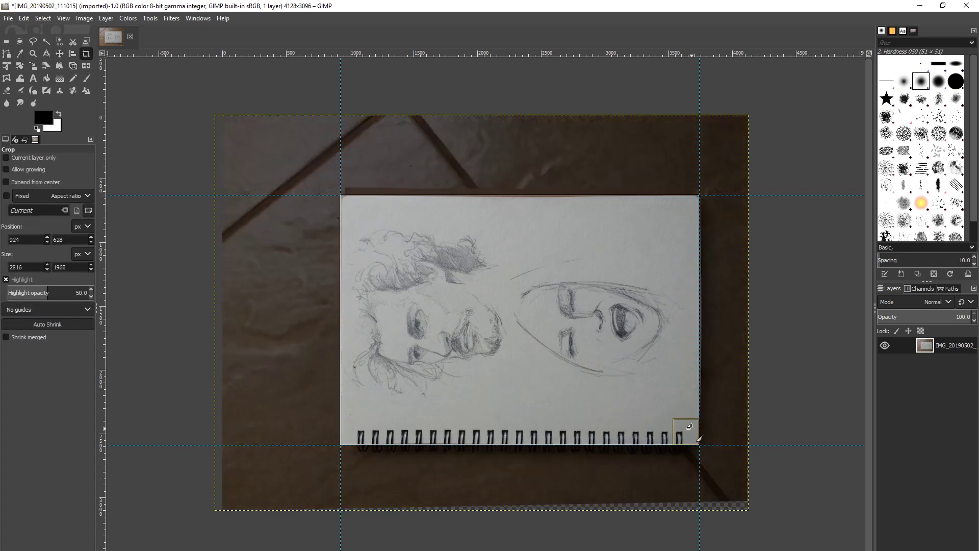
pyautogui.press('Return')
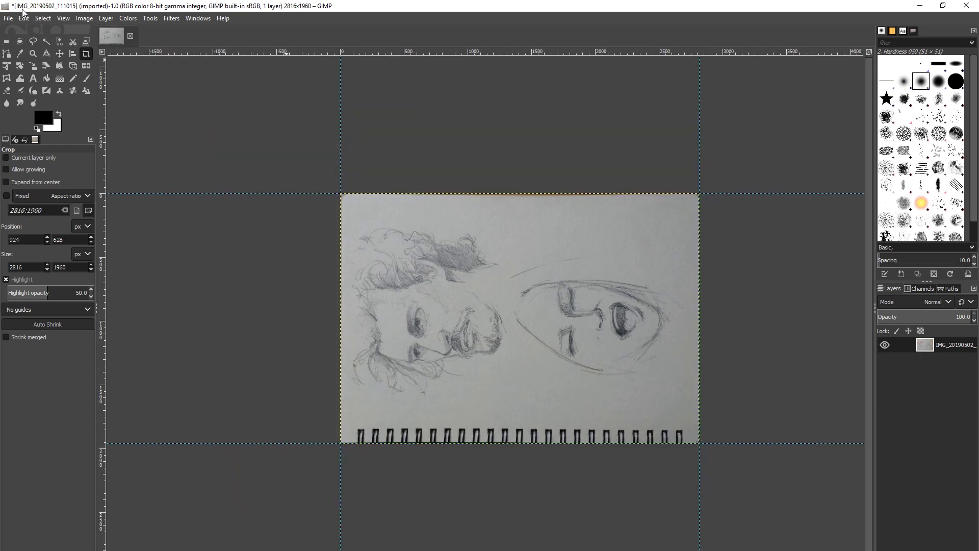
# - Rotate the whole image 90° clockwise so the portraits stand upright
pyautogui.click(86, 17)
pyautogui.moveTo(126, 96)
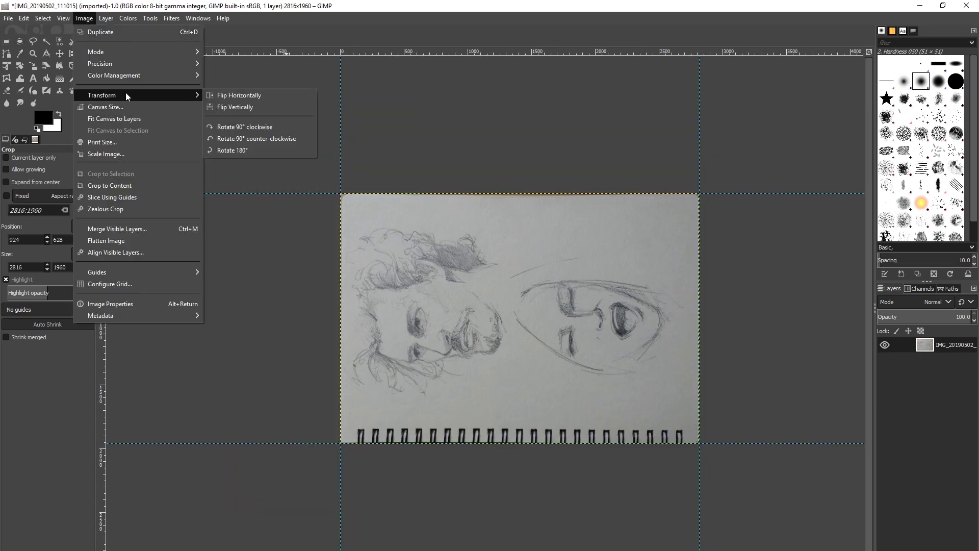
pyautogui.click(252, 127)
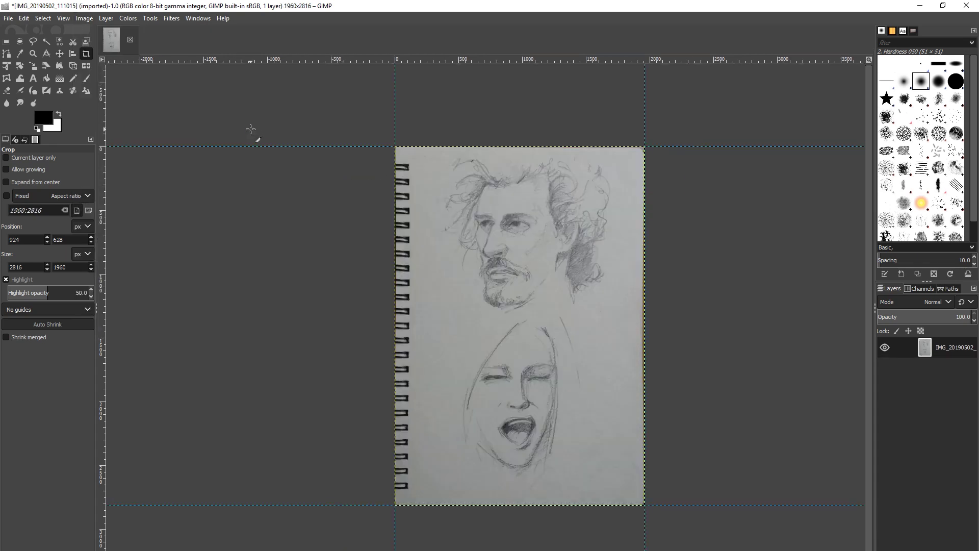
# - Start a Levels adjustment on the sketch and lower the input white point to 191
pyautogui.click(83, 19)
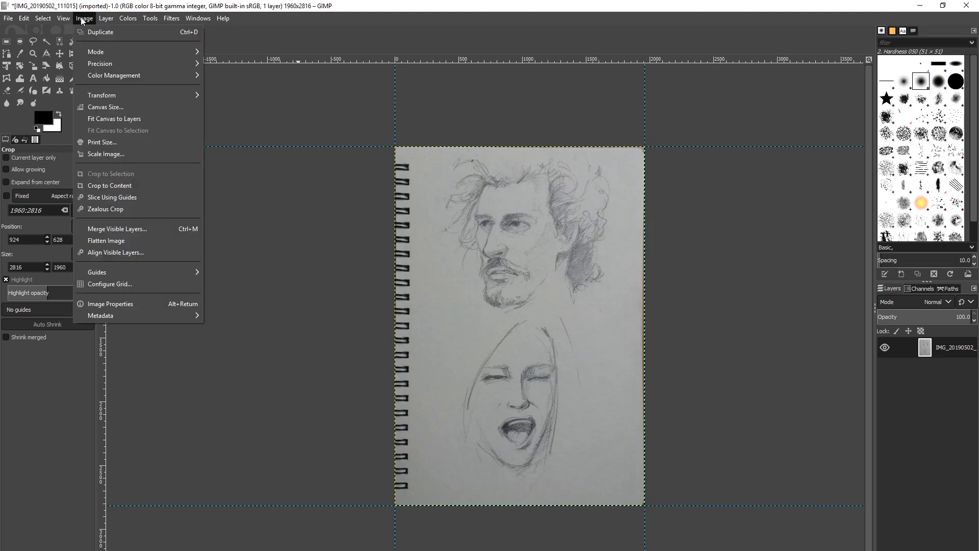
pyautogui.moveTo(126, 18)
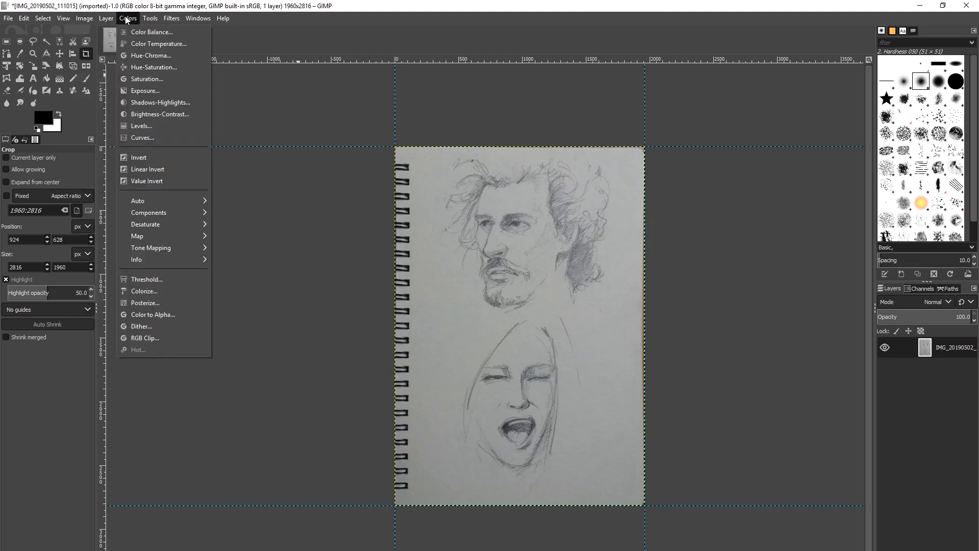
pyautogui.click(140, 126)
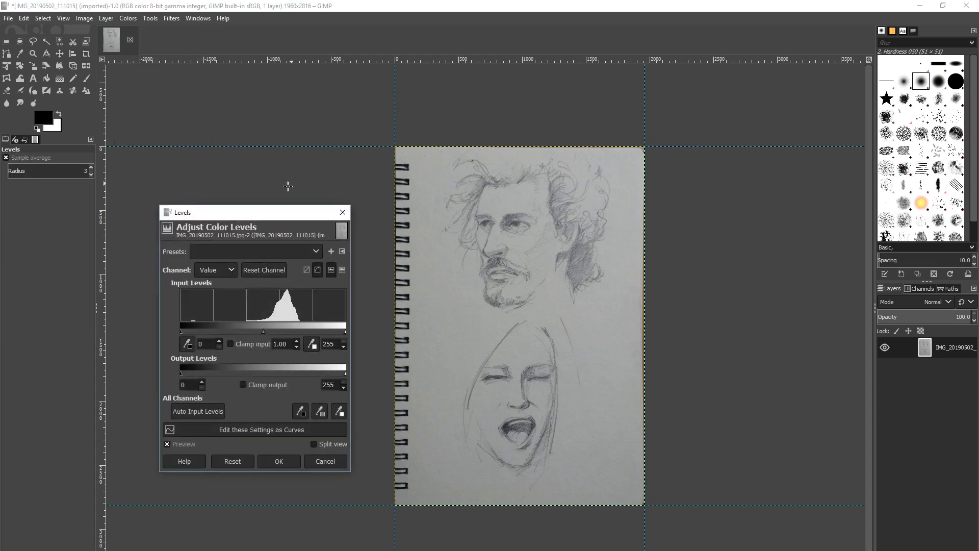
pyautogui.moveTo(266, 217); pyautogui.dragTo(270, 151)
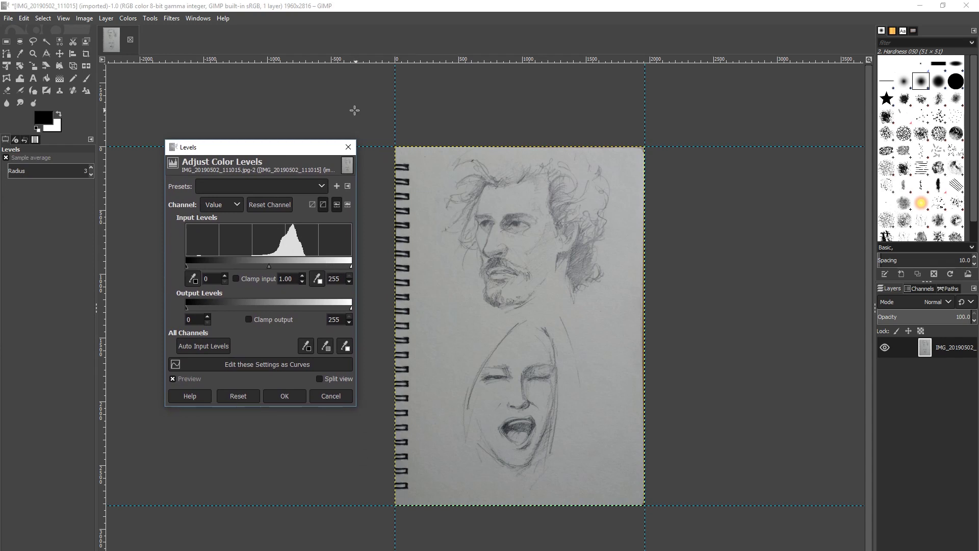
pyautogui.moveTo(278, 152); pyautogui.dragTo(332, 164)
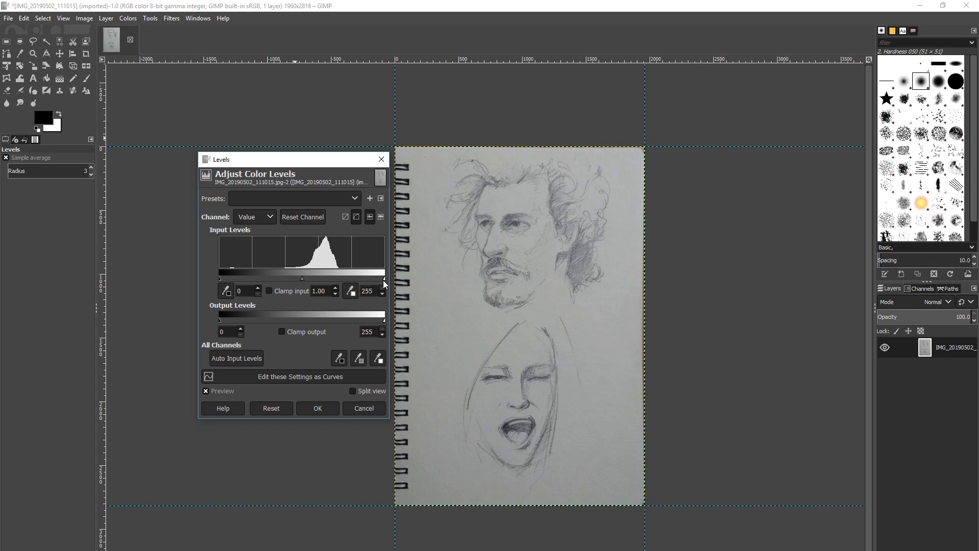
pyautogui.moveTo(383, 277); pyautogui.dragTo(344, 274)
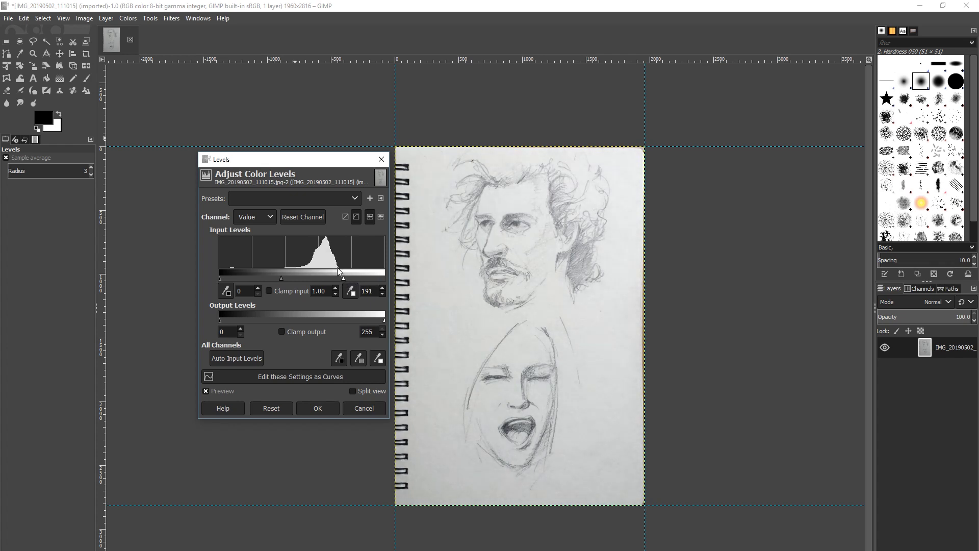
# - Raise the input black point of the Levels adjustment to 46 and apply it
pyautogui.moveTo(221, 278); pyautogui.dragTo(244, 277)
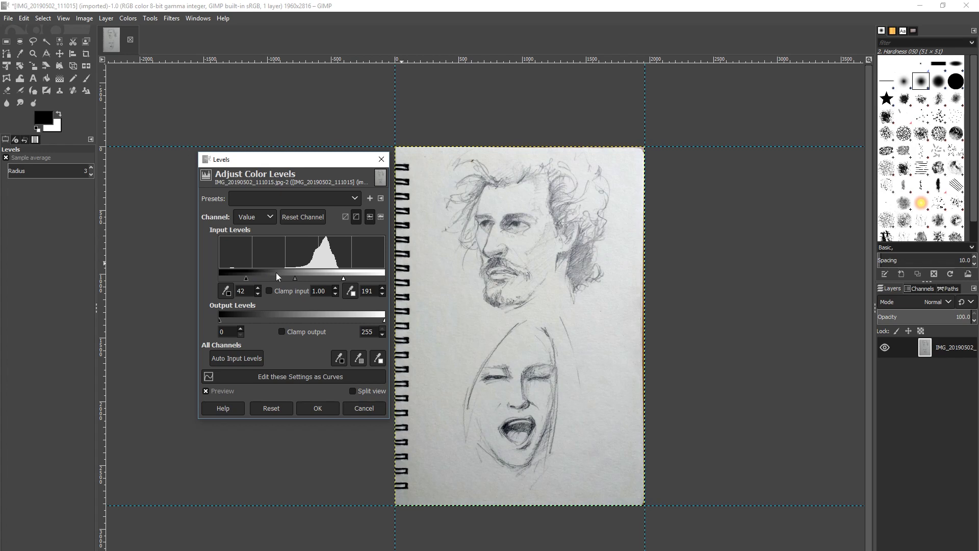
pyautogui.moveTo(249, 276)
pyautogui.mouseDown()
pyautogui.moveTo(286, 278)
pyautogui.moveTo(234, 278)
pyautogui.moveTo(249, 278)
pyautogui.mouseUp()
pyautogui.moveTo(248, 280); pyautogui.dragTo(252, 280)
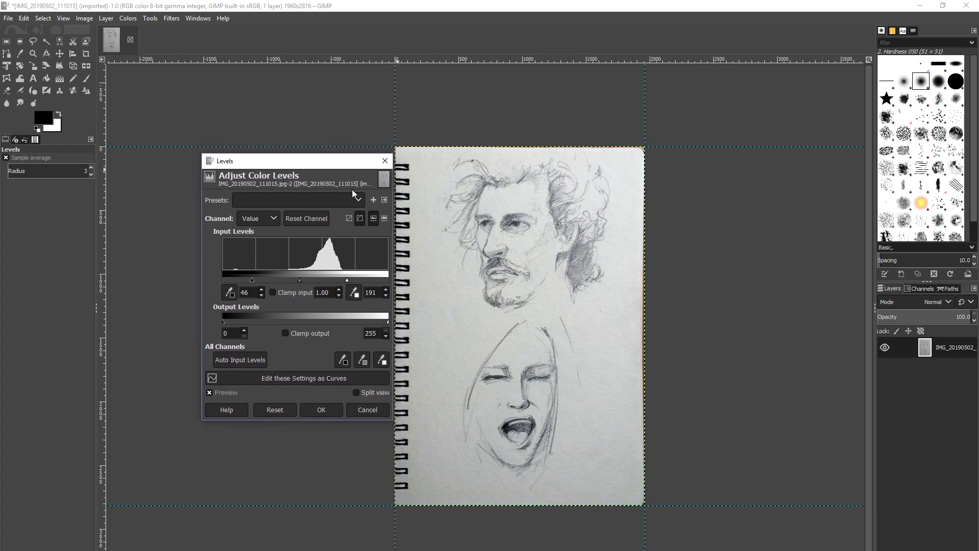
pyautogui.click(321, 411)
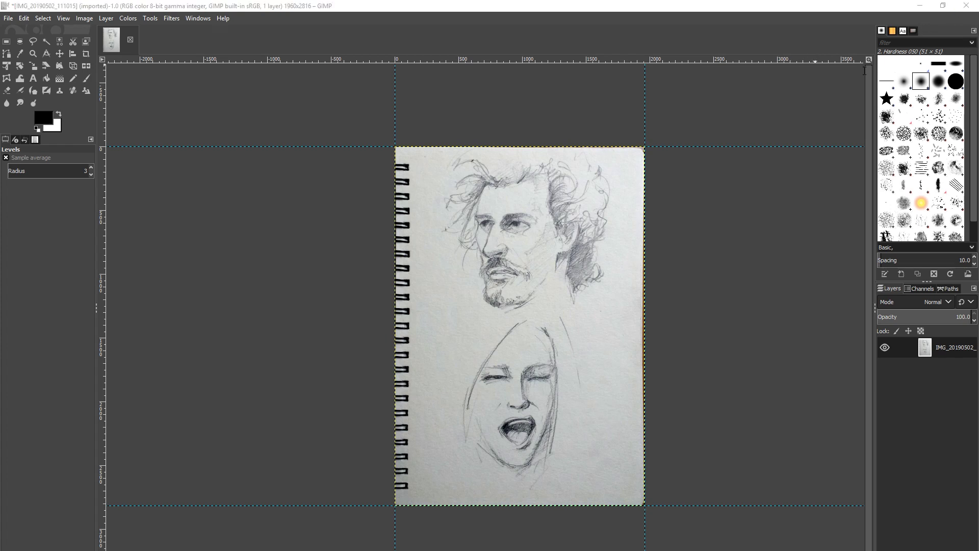
# - Switch to Photoshop and resize the window of the sketchbook photo
pyautogui.click(966, 6)
pyautogui.click(136, 151)
pyautogui.moveTo(580, 359); pyautogui.dragTo(653, 461)
# - Crop and straighten the photo with the Perspective Crop tool, fitting the crop corners to the sketchbook page
pyautogui.click(10, 107)
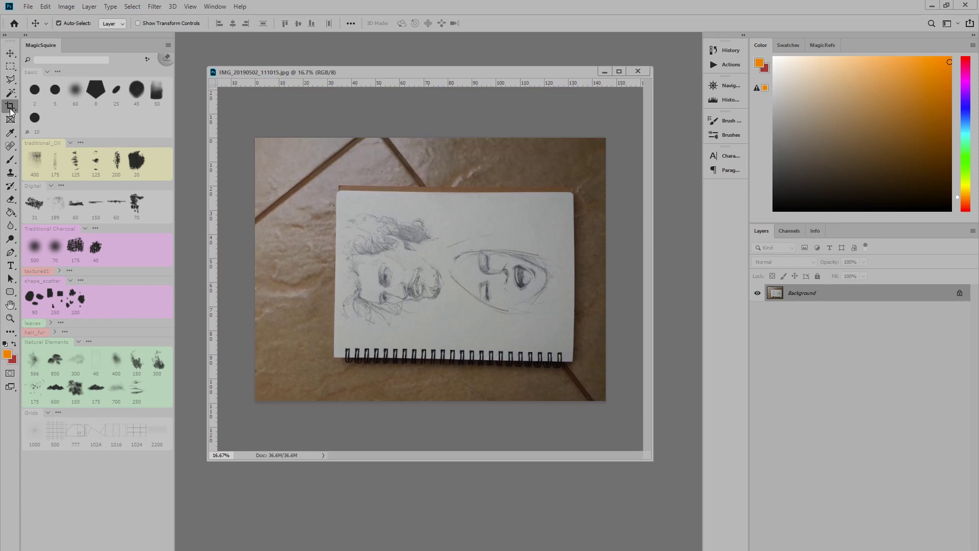
pyautogui.moveTo(10, 111); pyautogui.dragTo(57, 120)
pyautogui.scroll(1, 342, 193)
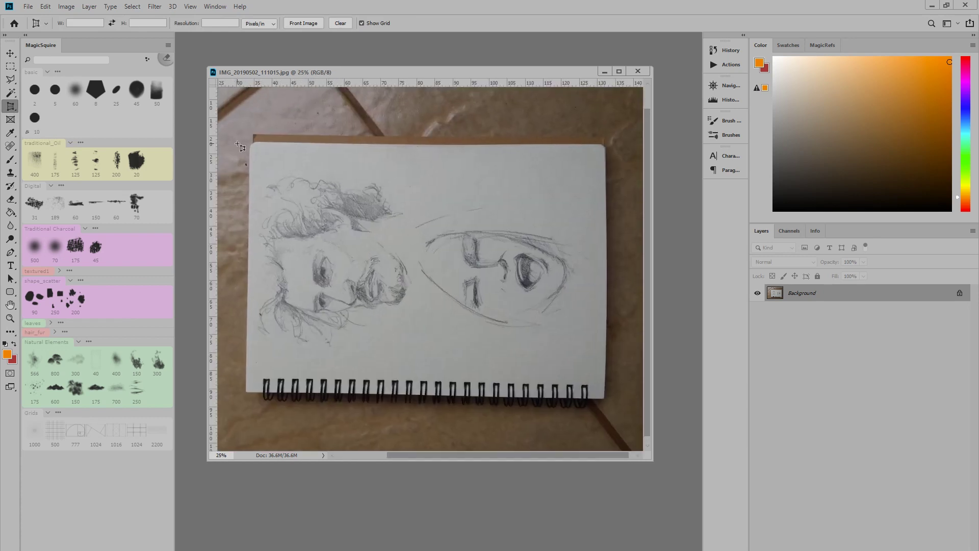
pyautogui.moveTo(250, 145); pyautogui.dragTo(603, 397)
pyautogui.moveTo(604, 146); pyautogui.dragTo(605, 147)
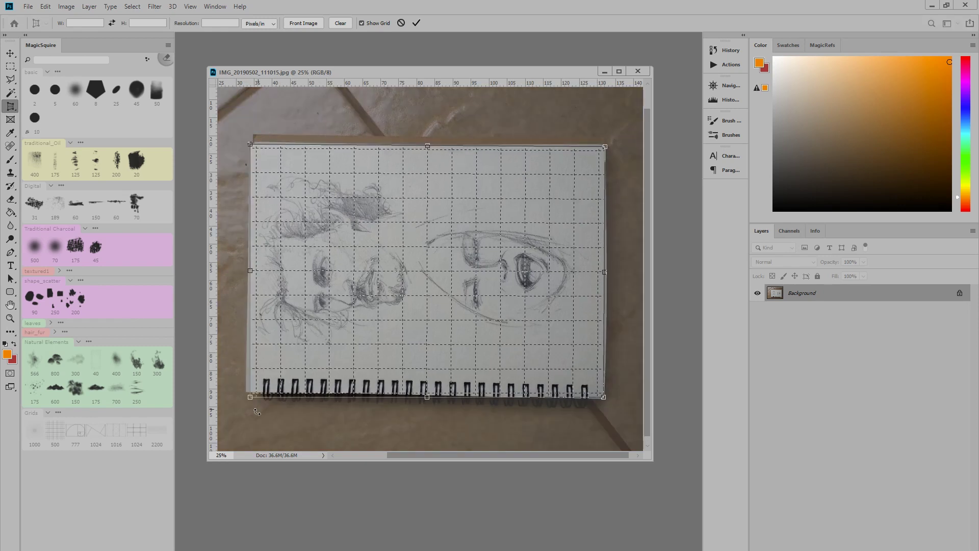
pyautogui.moveTo(250, 397); pyautogui.dragTo(248, 397)
pyautogui.press('Escape')
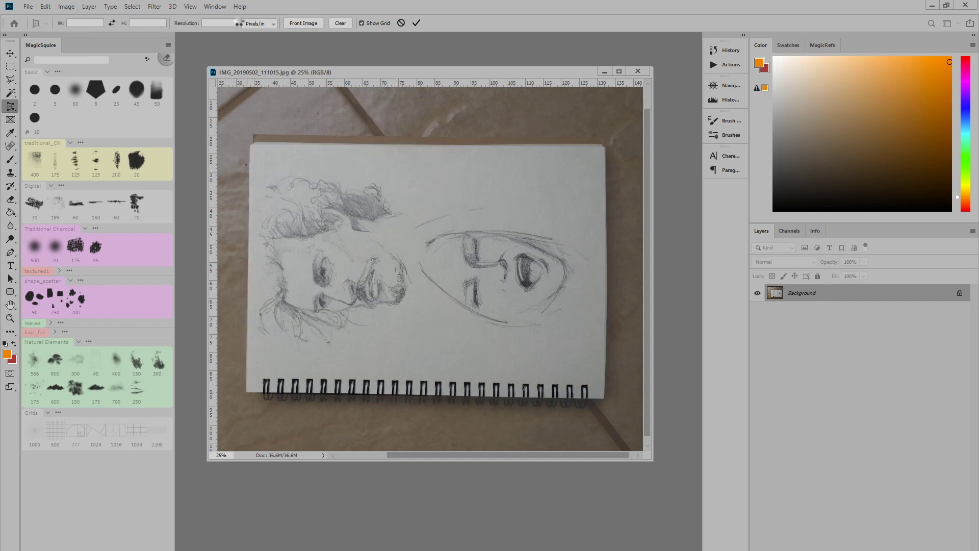
pyautogui.press('Return')
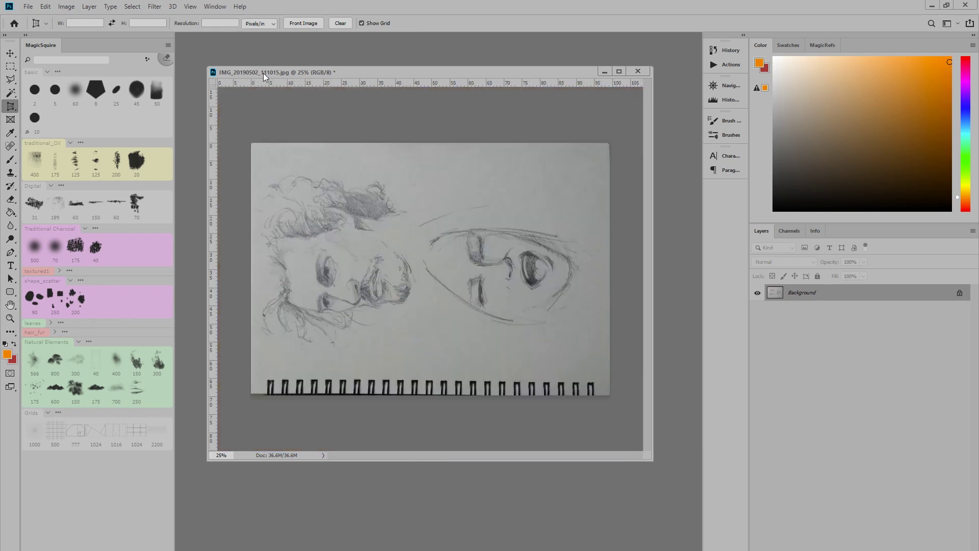
# - Rotate the cropped photo 90° clockwise so both portraits are upright
pyautogui.click(65, 7)
pyautogui.moveTo(110, 98)
pyautogui.click(193, 112)
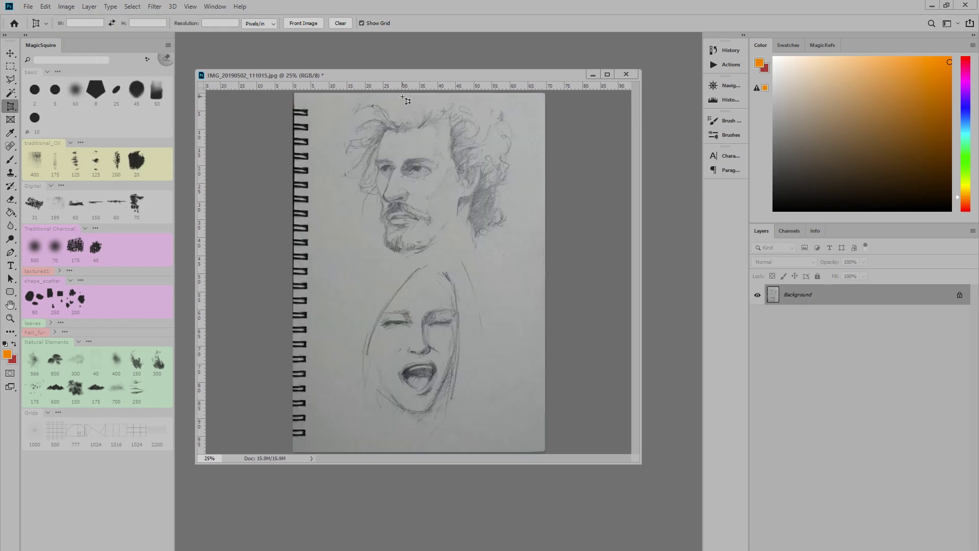
pyautogui.hotkey('ctrl', 'l')
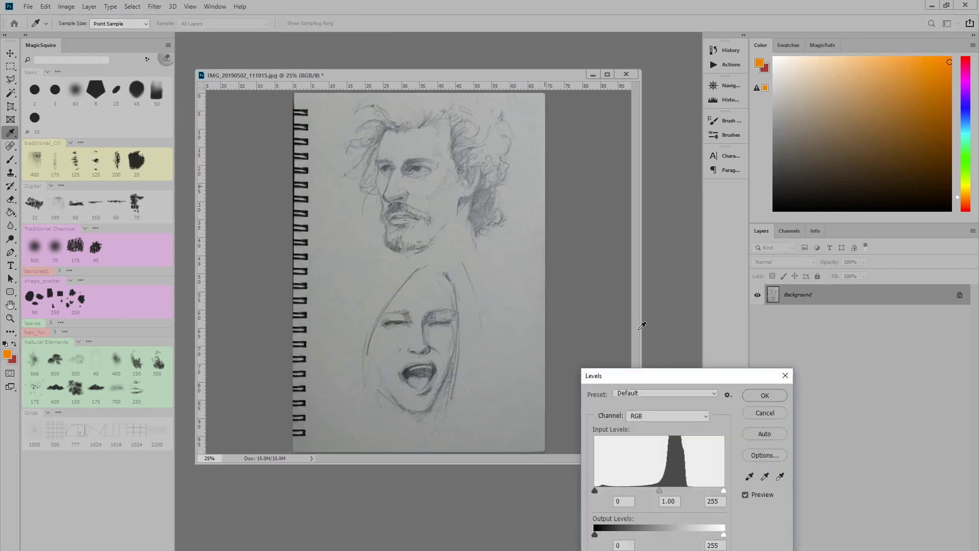
pyautogui.moveTo(631, 372); pyautogui.dragTo(481, 207)
pyautogui.click(633, 207)
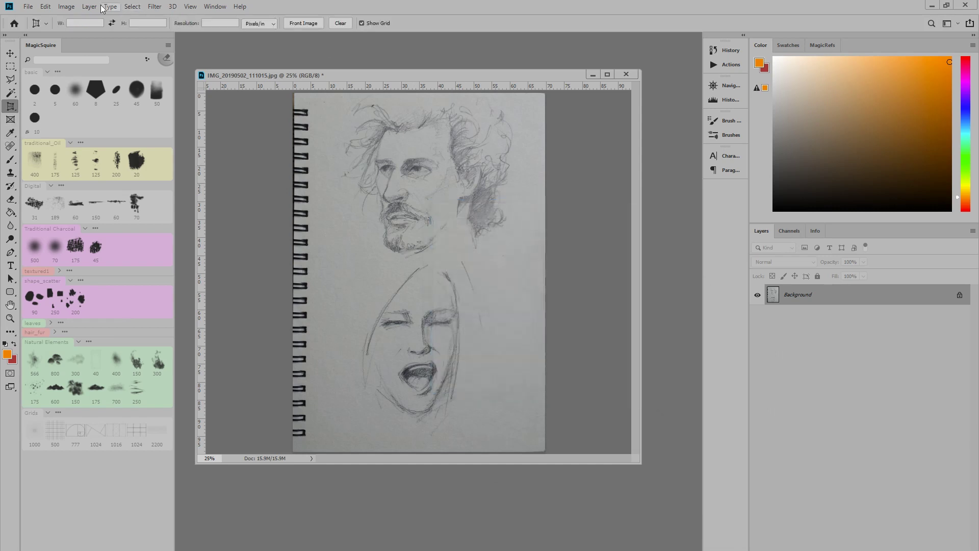
# - Apply a Levels adjustment to the sketchbook photo, lowering the white input point to 180 and slightly raising the black input point
pyautogui.click(66, 6)
pyautogui.moveTo(88, 33)
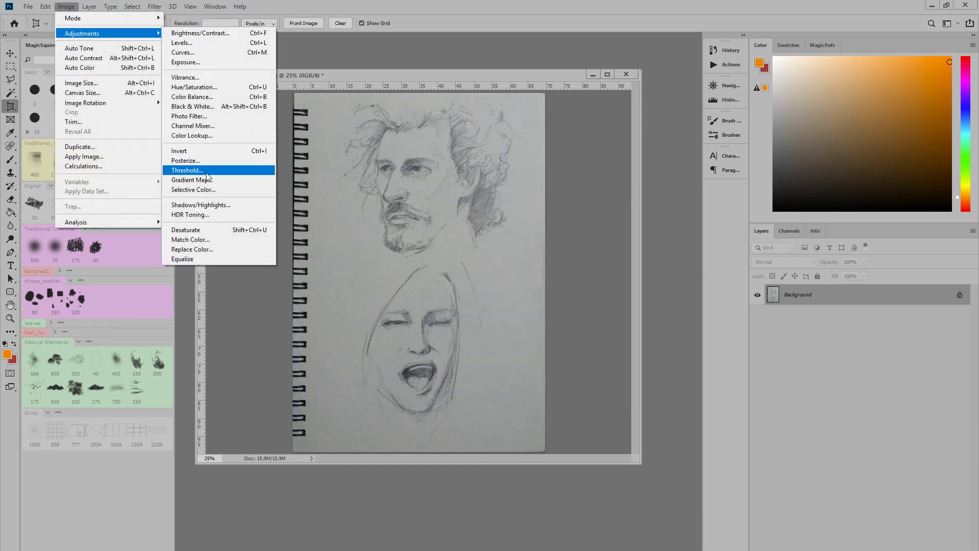
pyautogui.click(221, 43)
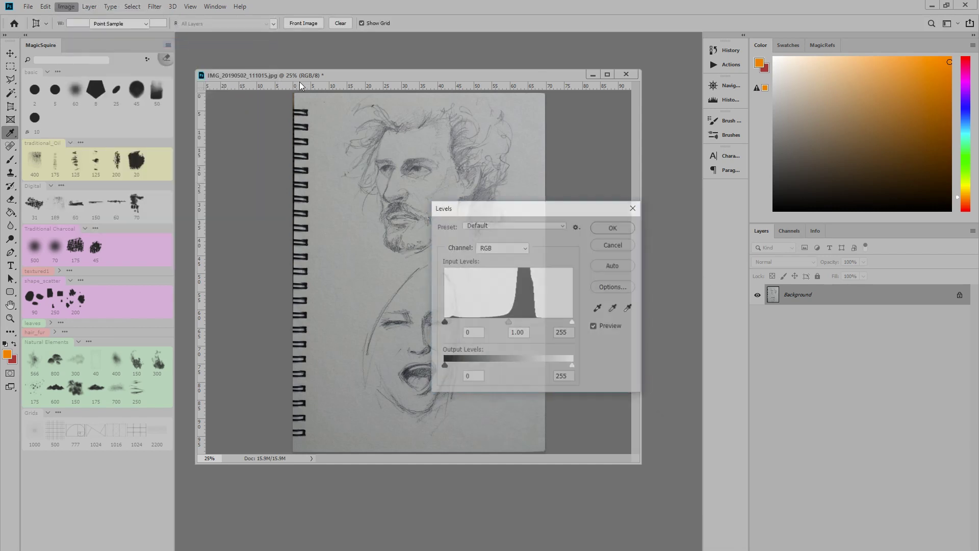
pyautogui.moveTo(455, 218)
pyautogui.mouseDown()
pyautogui.moveTo(269, 223)
pyautogui.moveTo(407, 233)
pyautogui.moveTo(506, 173)
pyautogui.mouseUp()
pyautogui.moveTo(624, 283); pyautogui.dragTo(590, 283)
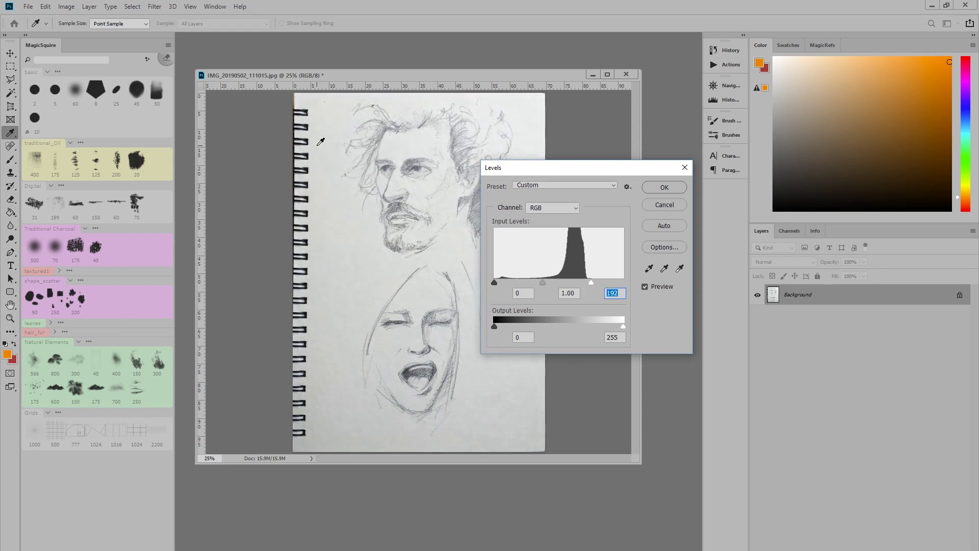
pyautogui.moveTo(594, 286); pyautogui.dragTo(586, 286)
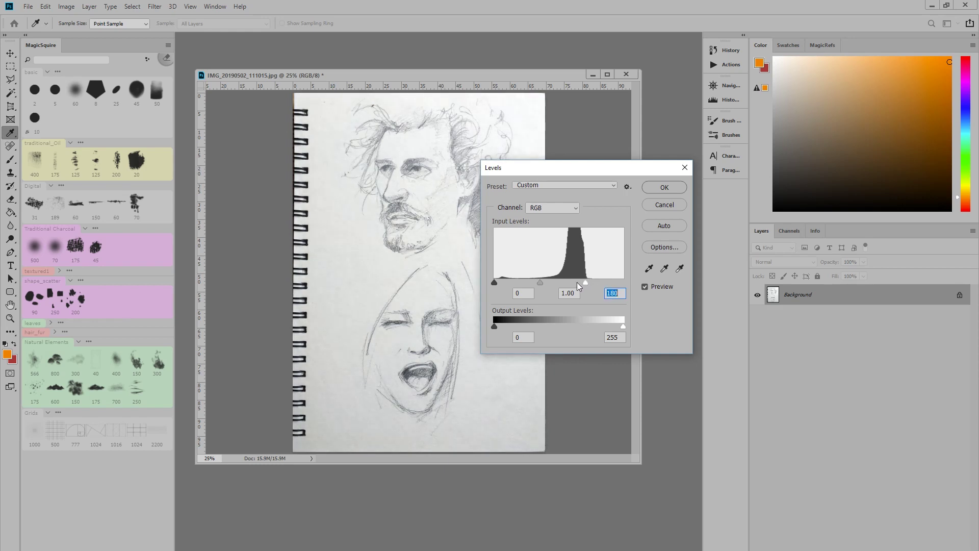
pyautogui.moveTo(495, 283)
pyautogui.mouseDown()
pyautogui.moveTo(556, 276)
pyautogui.moveTo(509, 285)
pyautogui.mouseUp()
pyautogui.click(664, 187)
# - Enlarge the photo's document window and move it slightly upward so the whole page has room around it
pyautogui.press('c')
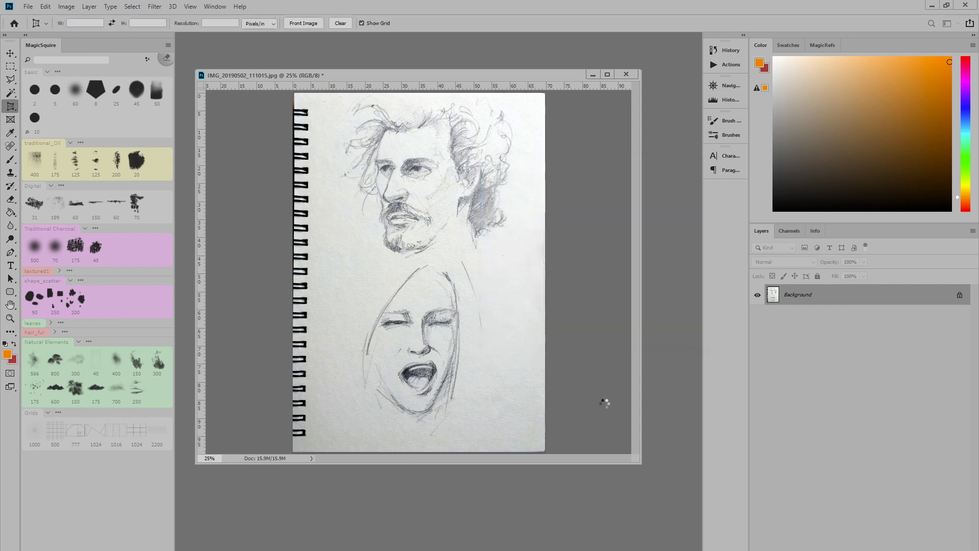
pyautogui.moveTo(635, 457); pyautogui.dragTo(675, 500)
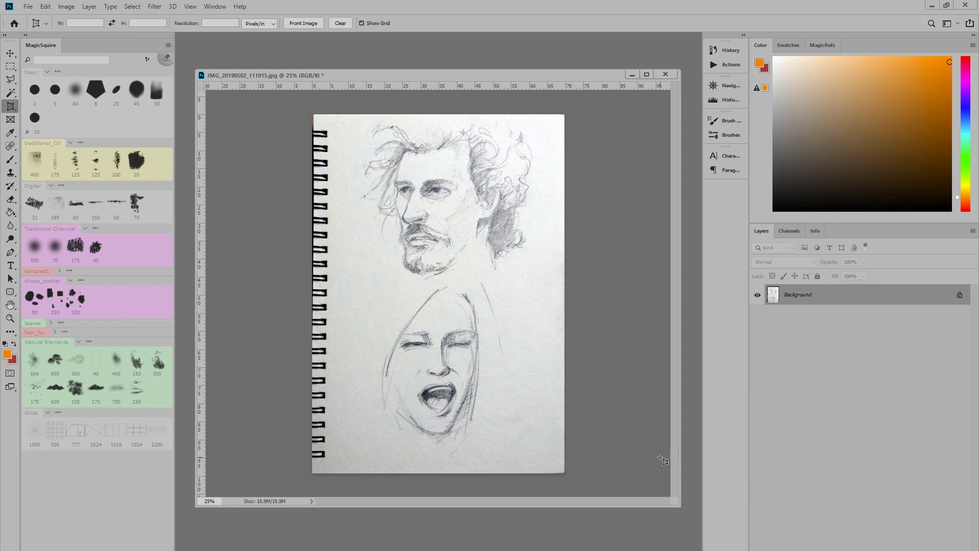
pyautogui.moveTo(454, 68); pyautogui.dragTo(448, 64)
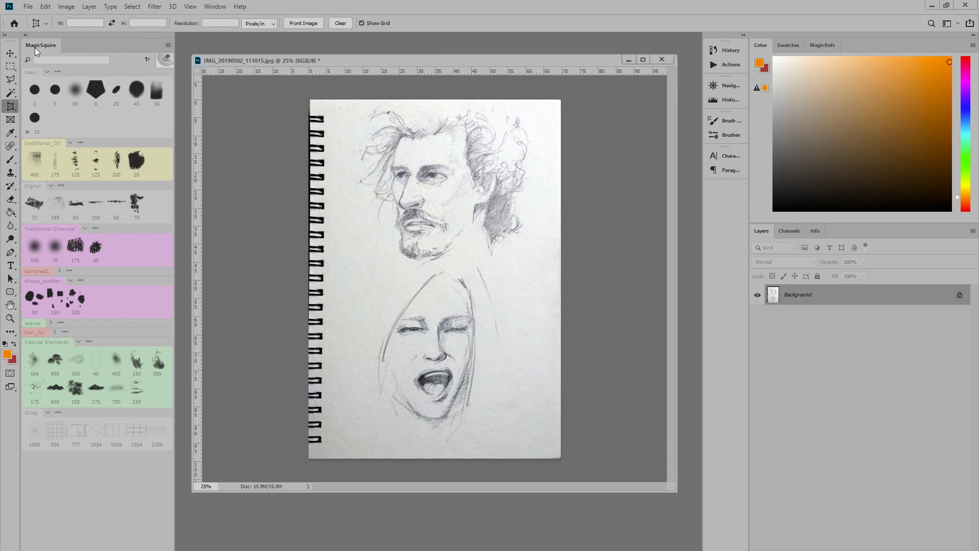